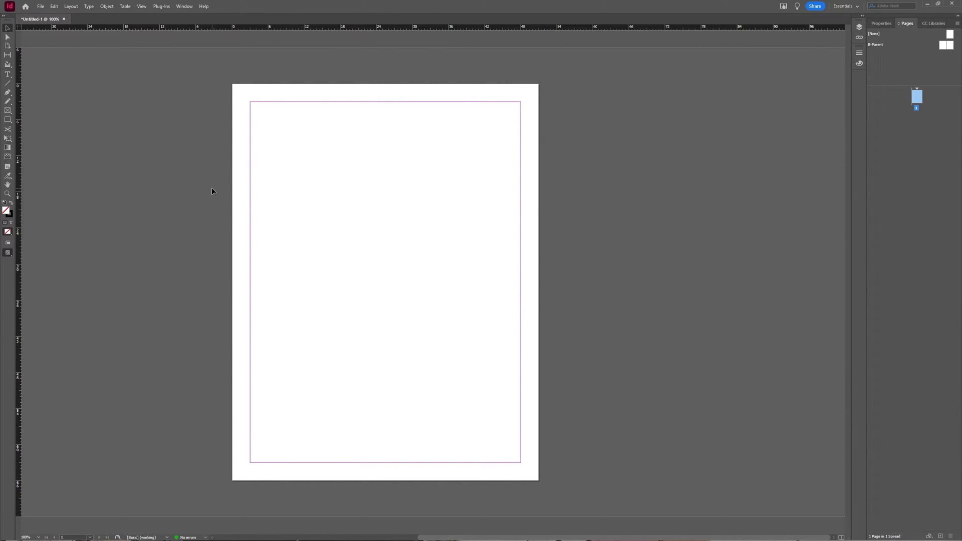
# - Place loremipsum100paragraphs.txt into a margin-sized text frame on page 1
pyautogui.click(42, 6)
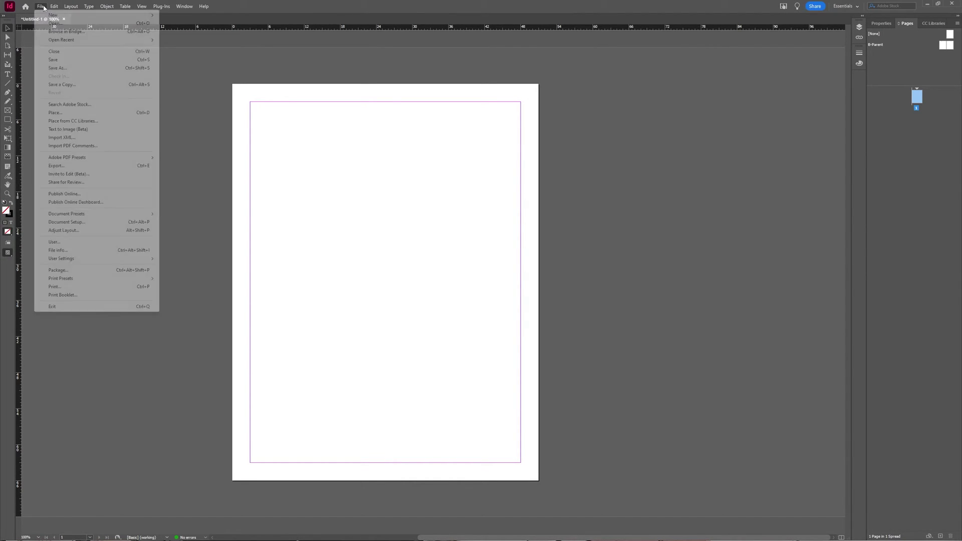
pyautogui.click(75, 112)
pyautogui.click(410, 236)
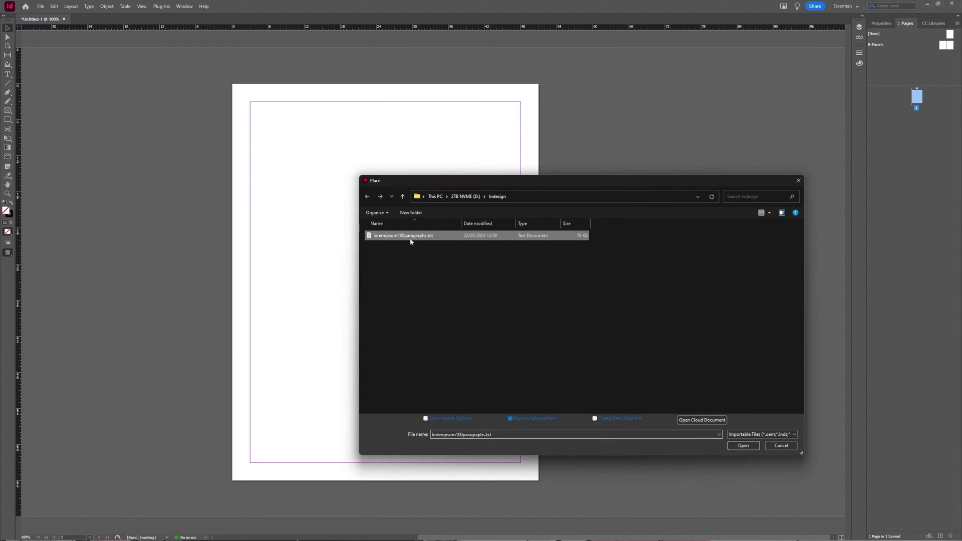
pyautogui.click(742, 445)
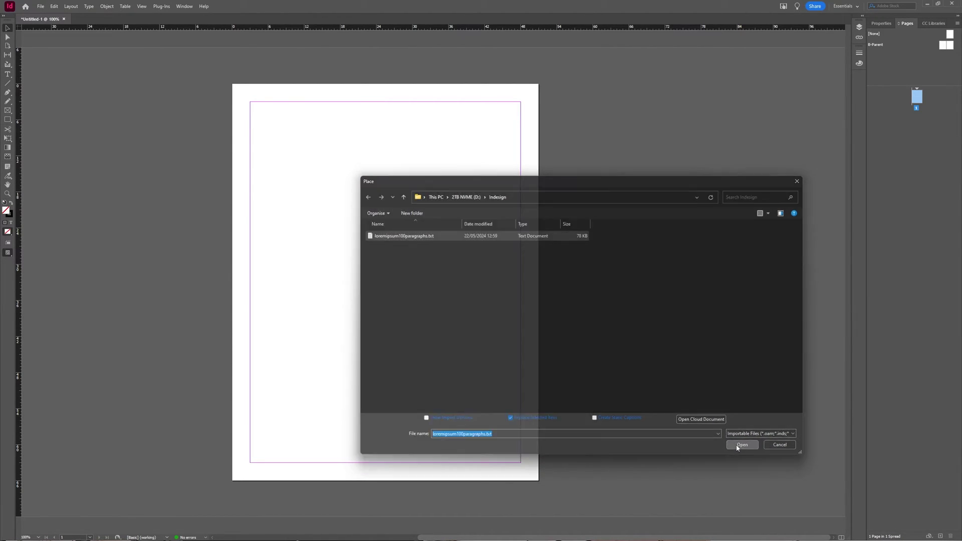
pyautogui.click(279, 129)
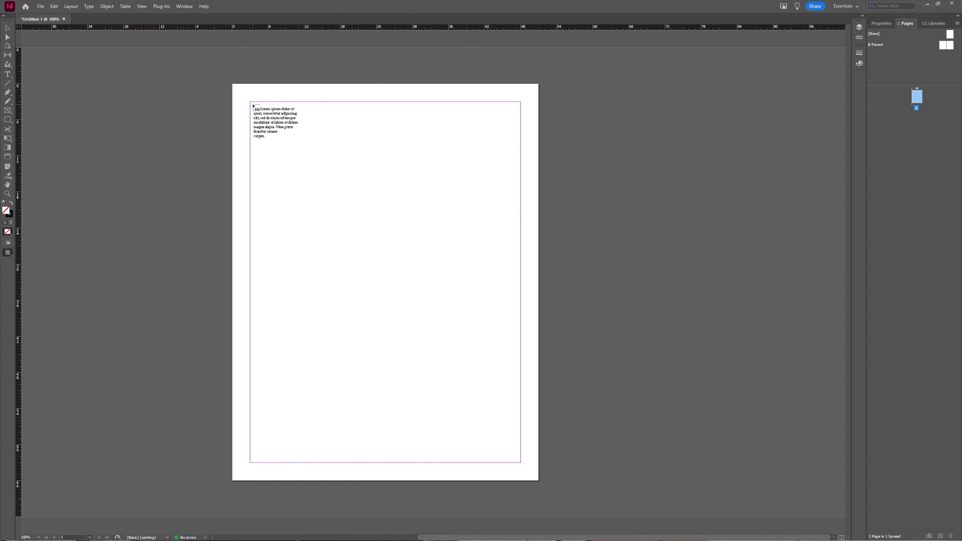
pyautogui.click(253, 107)
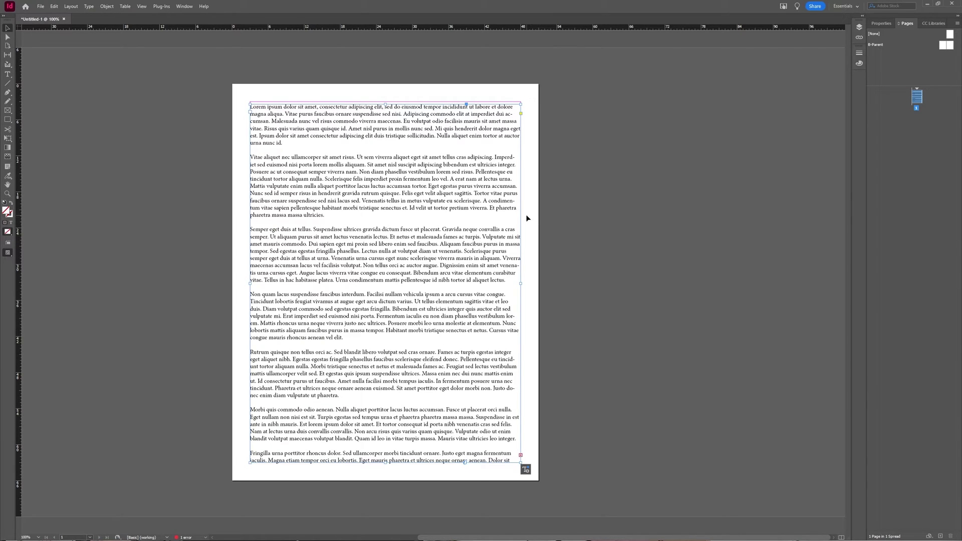
# - Add a second page and thread the overset text onto it
pyautogui.click(520, 456)
pyautogui.click(938, 534)
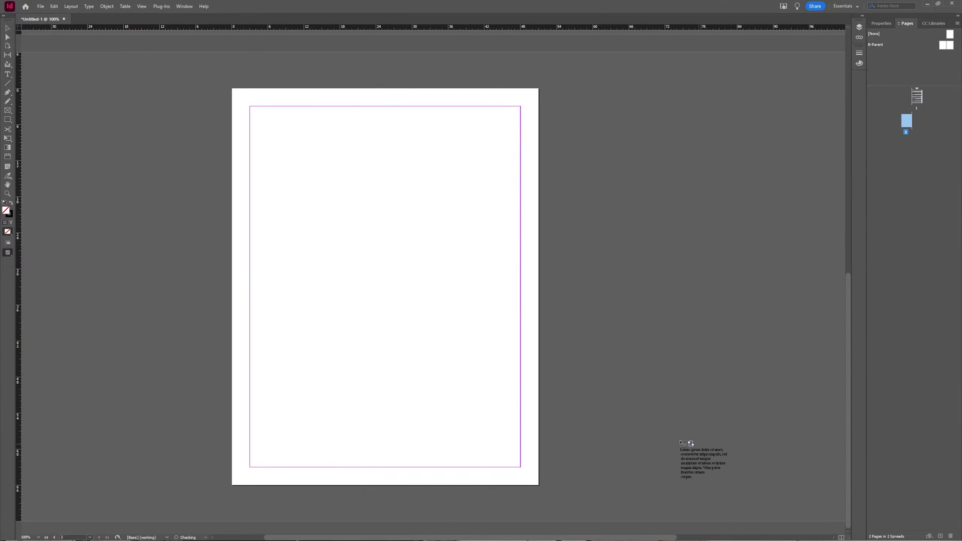
pyautogui.click(259, 116)
pyautogui.scroll(4, 553, 301)
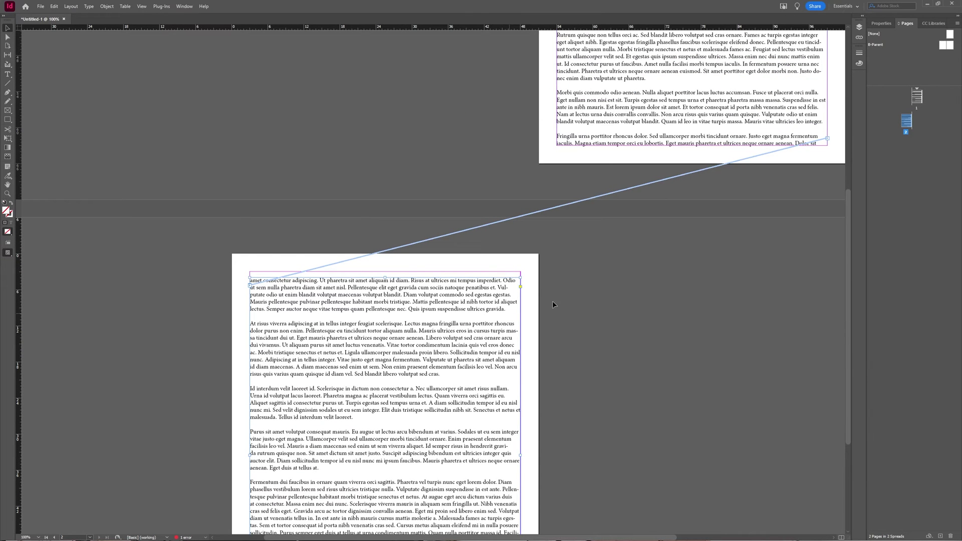
pyautogui.scroll(-3, 450, 309)
pyautogui.scroll(-1, 453, 309)
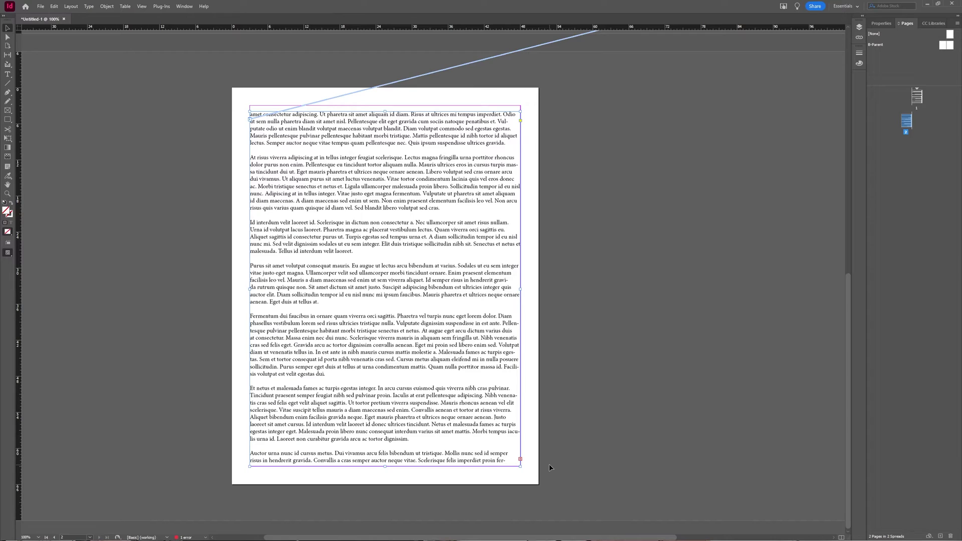
# - Undo the threaded text and extra page, recentring the blank page
pyautogui.hotkey('ctrl', 'z')
pyautogui.hotkey('ctrl', 'z')
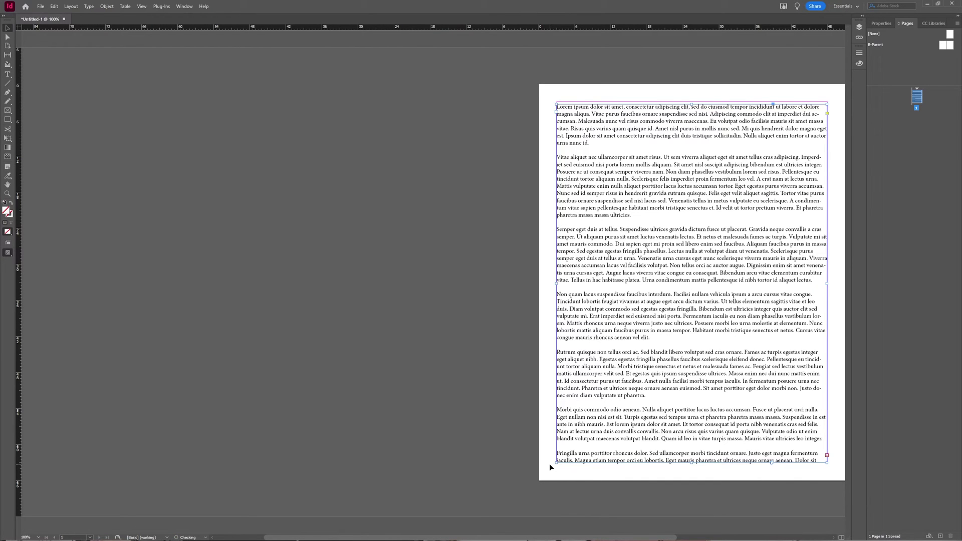
pyautogui.hotkey('ctrl', 'z')
pyautogui.hotkey('ctrl', 'z')
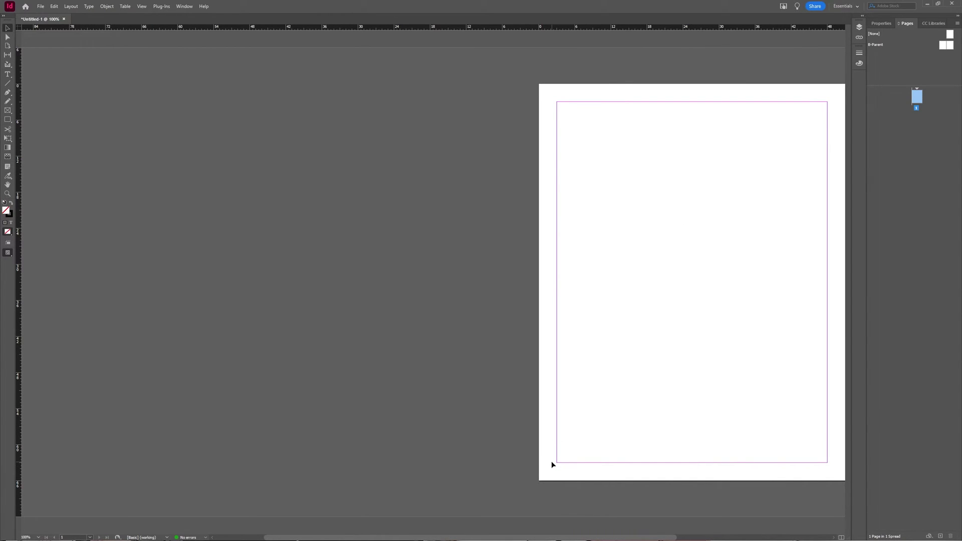
pyautogui.moveTo(513, 423); pyautogui.dragTo(282, 397)
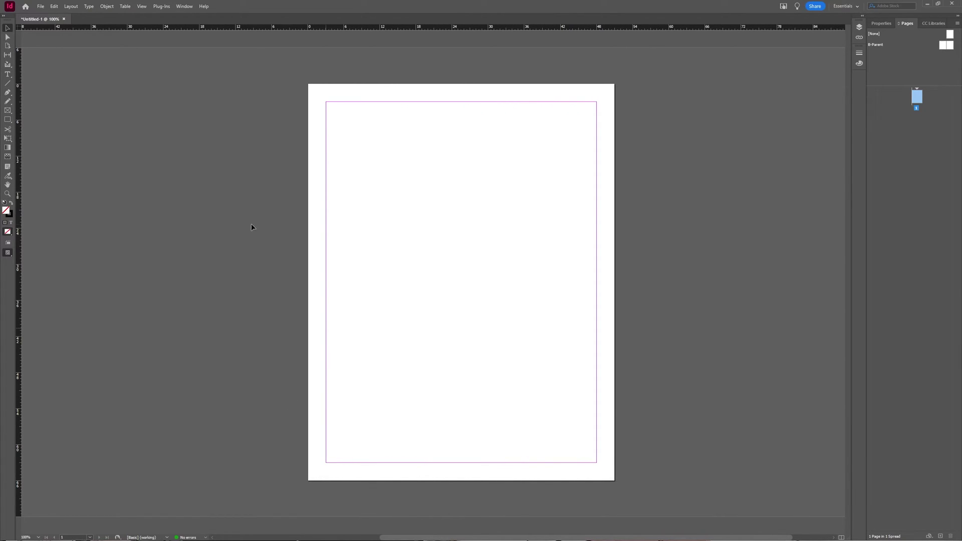
# - Reload loremipsum100paragraphs.txt for placing, holding Shift for the autoflow cursor
pyautogui.click(40, 6)
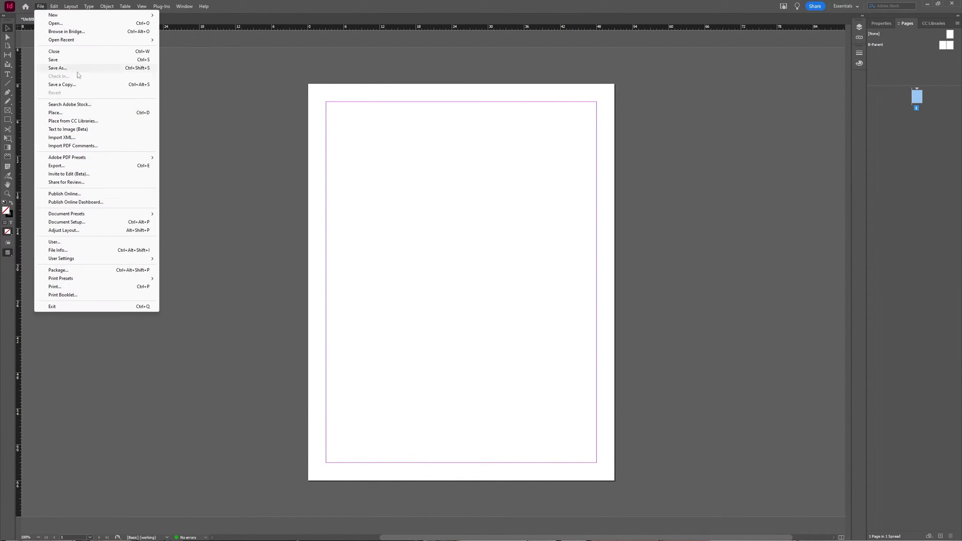
pyautogui.click(69, 112)
pyautogui.click(417, 237)
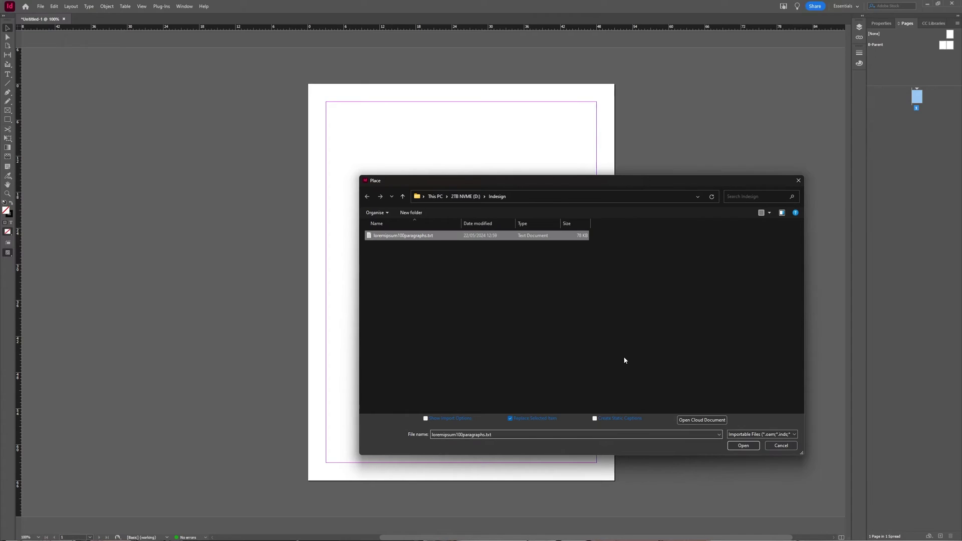
pyautogui.click(748, 448)
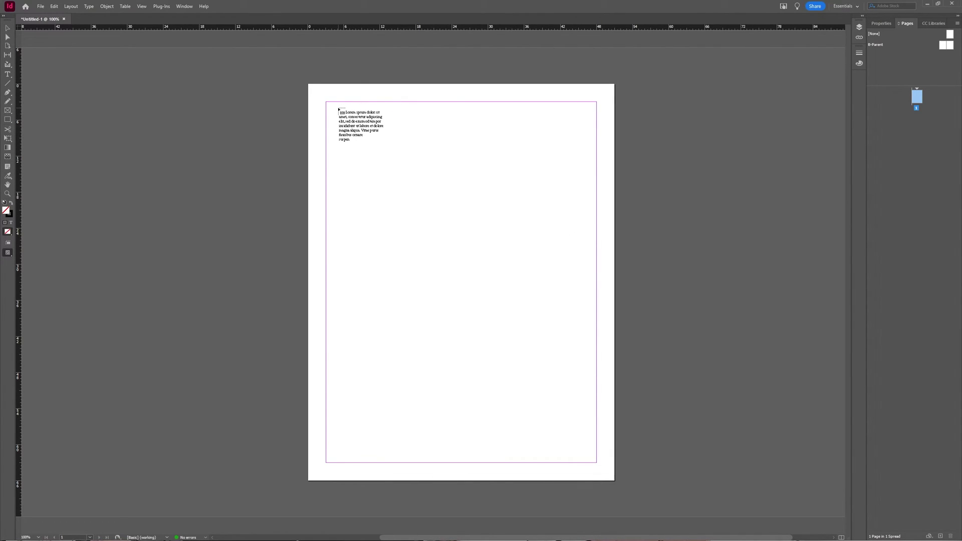
pyautogui.press('shift')
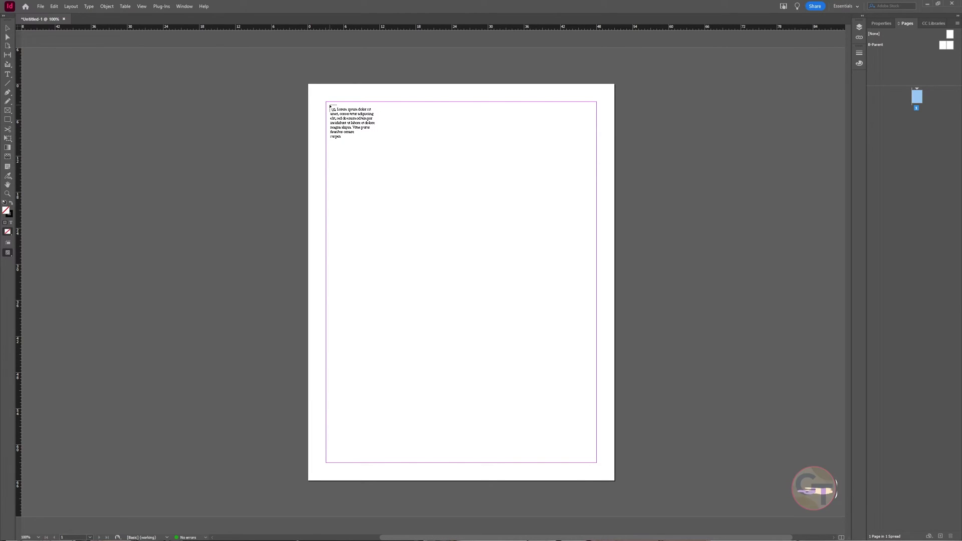
# - Autoflow the text across 18 pages, then undo it and discard the loaded text
pyautogui.keyDown('shift'); pyautogui.click(332, 108); pyautogui.keyUp('shift')
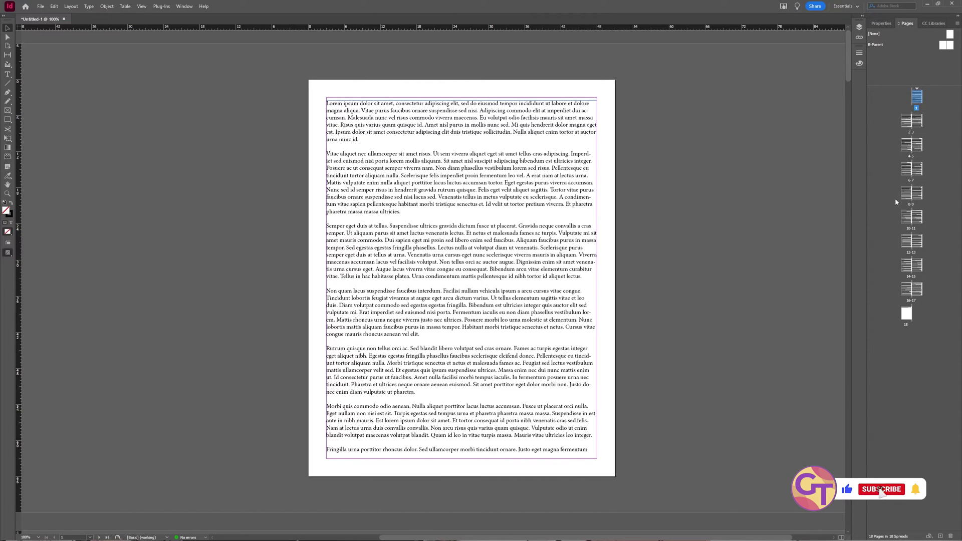
pyautogui.scroll(-3, 693, 282)
pyautogui.scroll(-3, 692, 282)
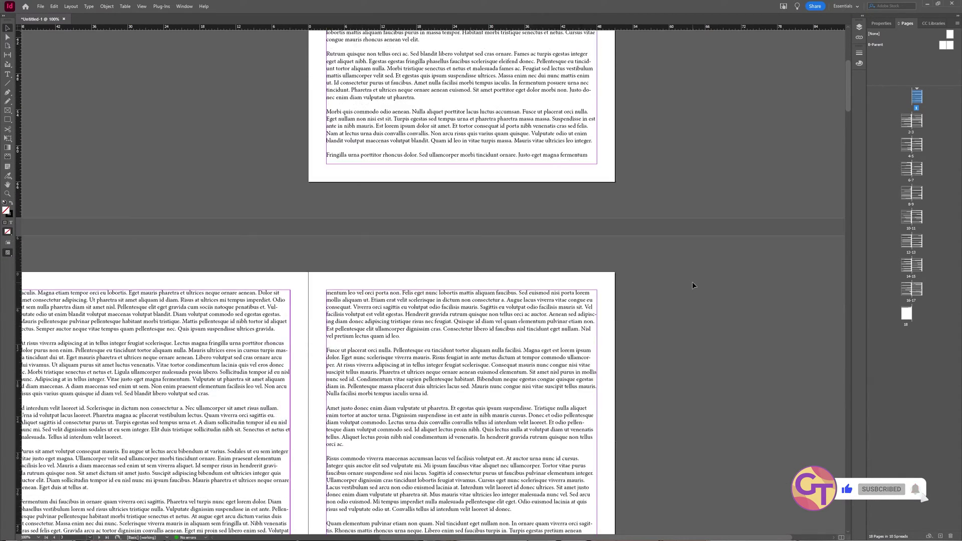
pyautogui.scroll(-3, 692, 281)
pyautogui.scroll(-3, 692, 284)
pyautogui.scroll(-3, 693, 285)
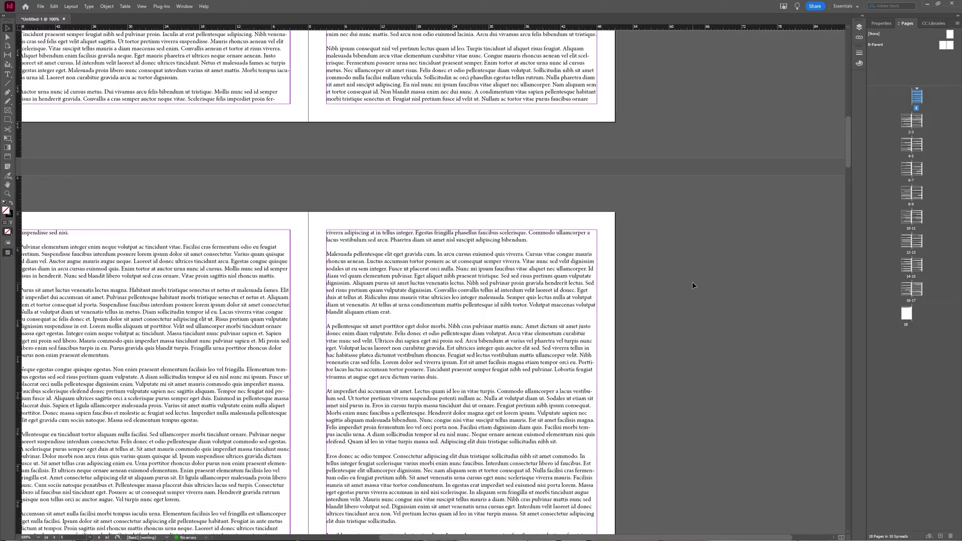
pyautogui.scroll(-3, 692, 285)
pyautogui.scroll(-2, 692, 285)
pyautogui.scroll(-3, 692, 285)
pyautogui.scroll(-1, 691, 285)
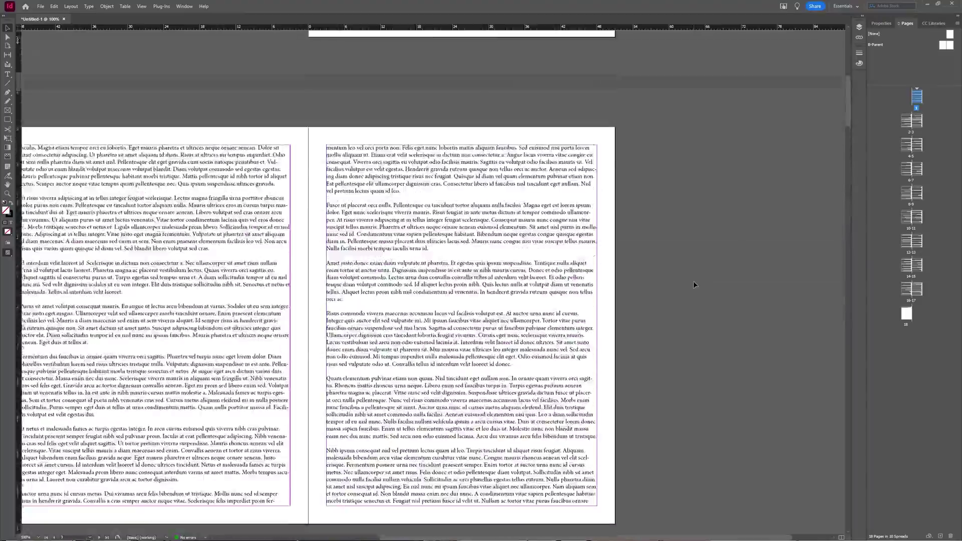
pyautogui.scroll(-5, 694, 284)
pyautogui.scroll(3, 693, 284)
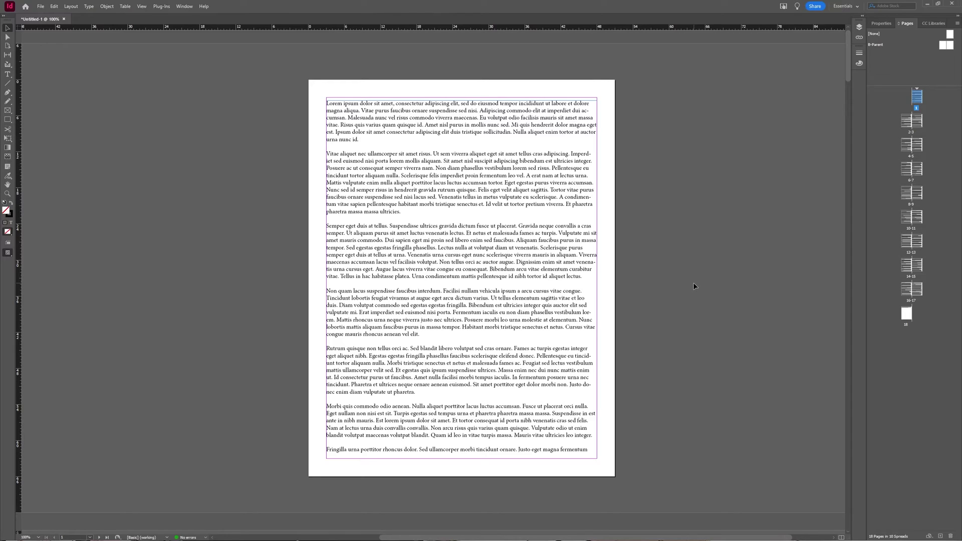
pyautogui.hotkey('ctrl', 'z')
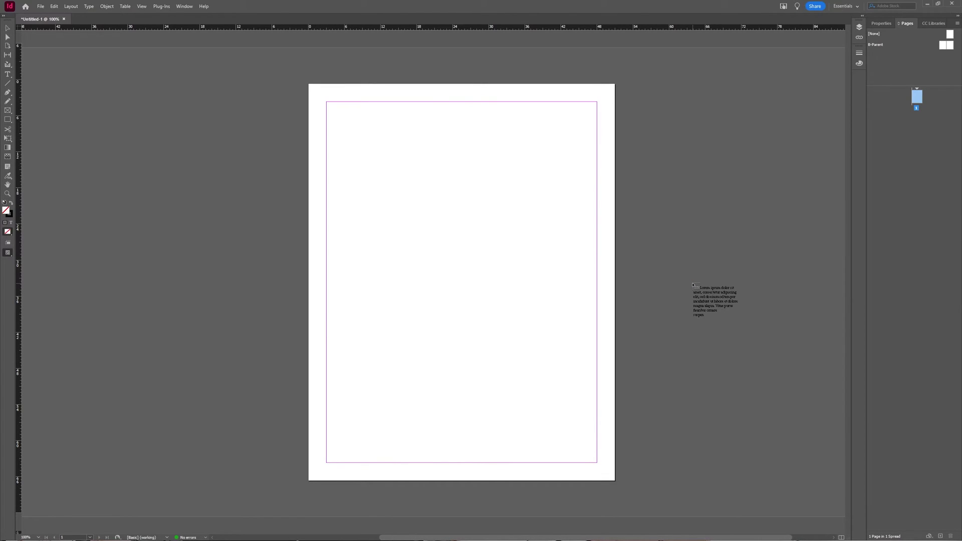
pyautogui.press('Escape')
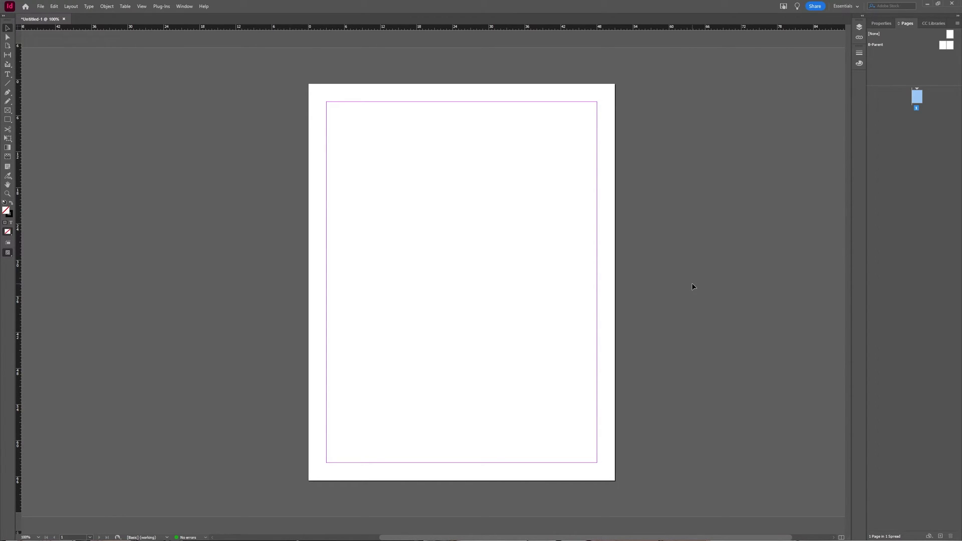
# - Select all the lorem ipsum text in Notepad++ and return to InDesign
pyautogui.hotkey('alt', 'Tab')
pyautogui.tripleClick(705, 223)
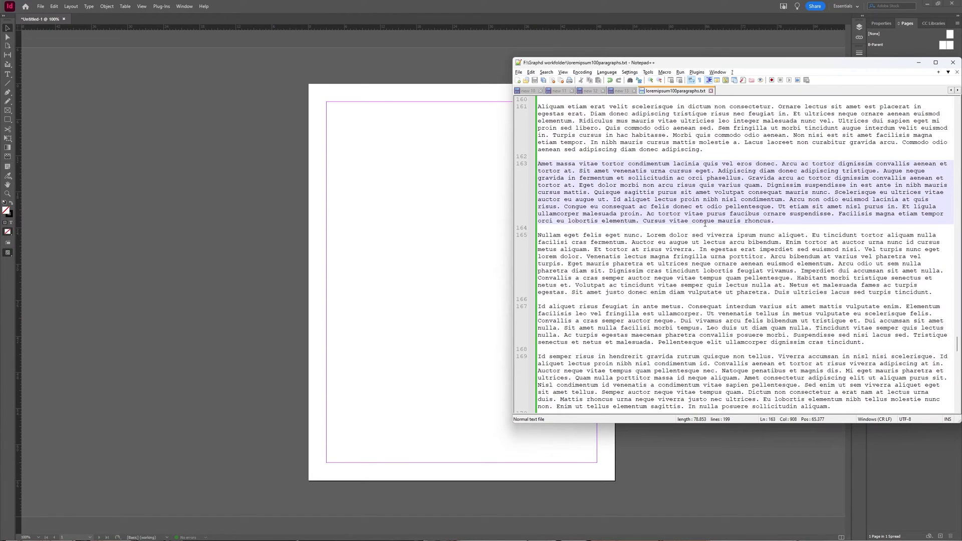
pyautogui.hotkey('ctrl', 'a')
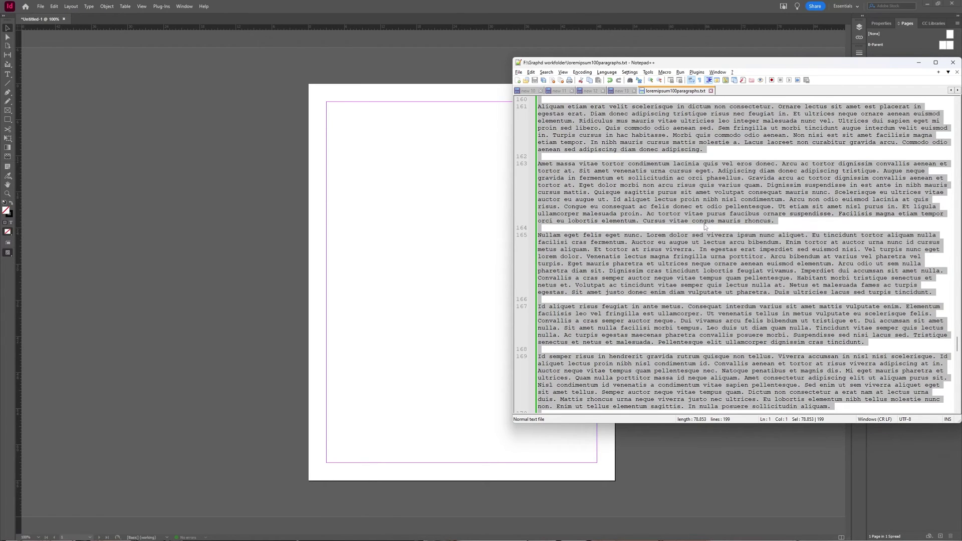
pyautogui.click(352, 116)
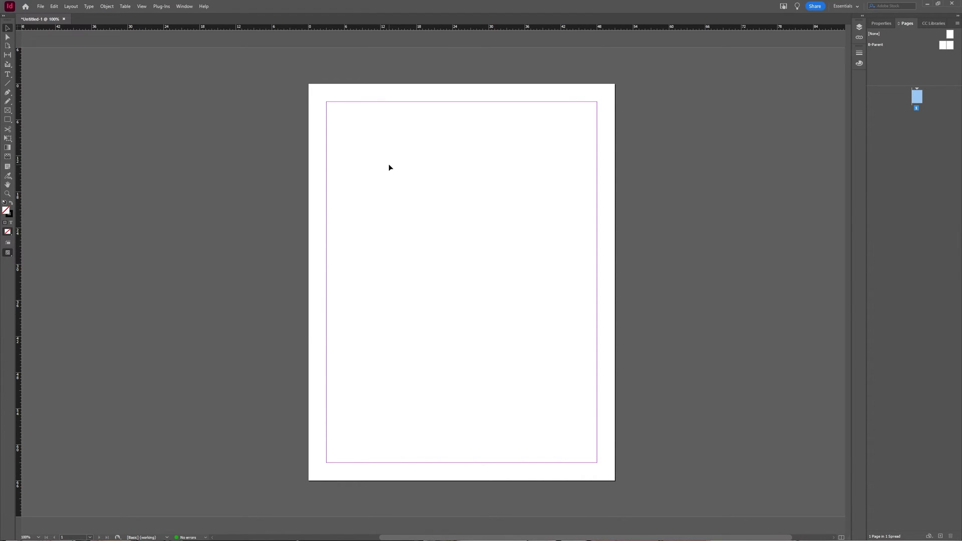
# - Paste the lorem ipsum, move its frame left onto the pasteboard, and load its overflow
pyautogui.hotkey('ctrl', 'v')
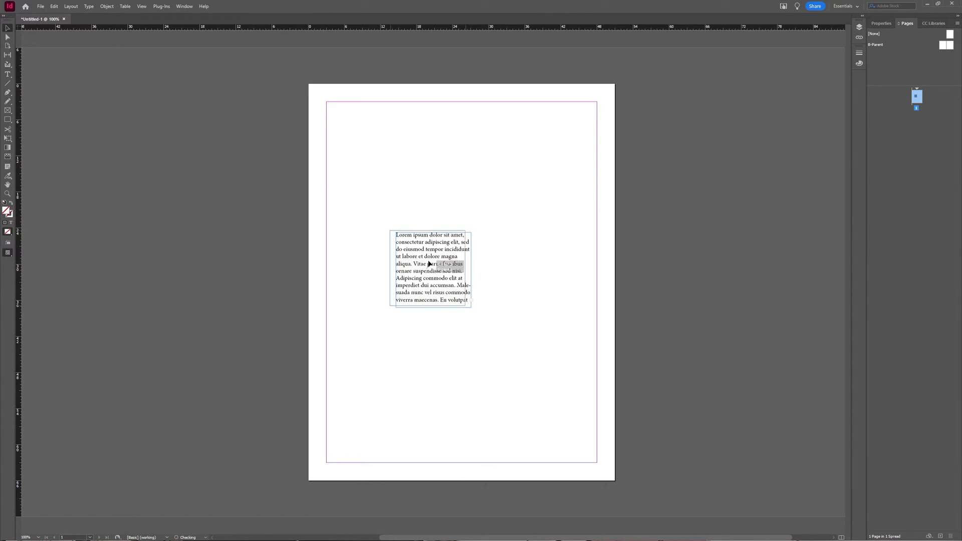
pyautogui.moveTo(436, 266); pyautogui.dragTo(249, 139)
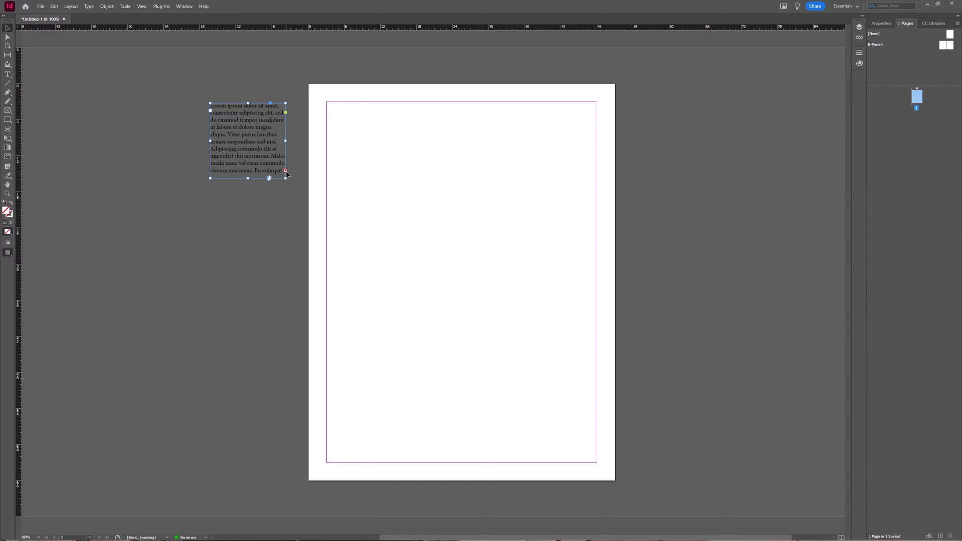
pyautogui.click(286, 173)
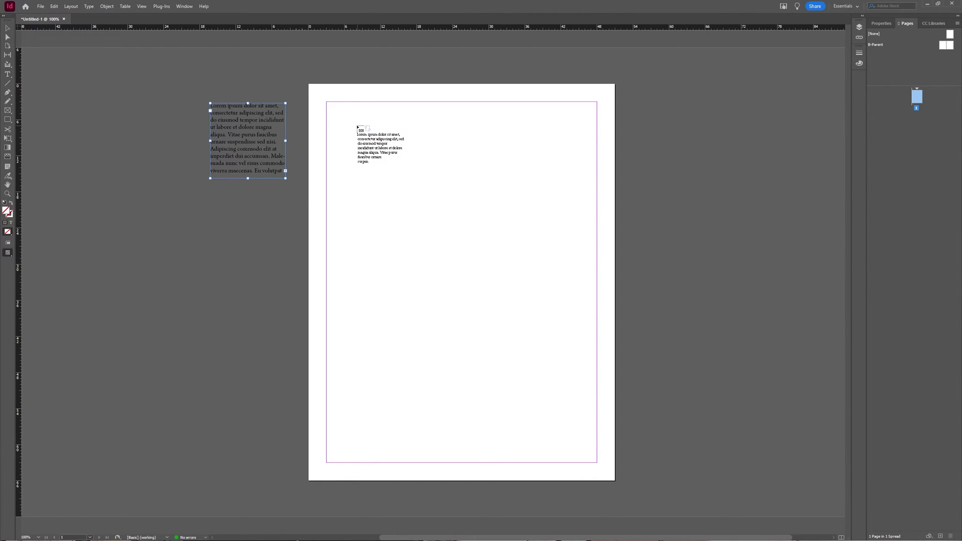
# - Autoflow the overflow from page 1, then delete the small pasteboard frame
pyautogui.keyDown('shift'); pyautogui.click(330, 103); pyautogui.keyUp('shift')
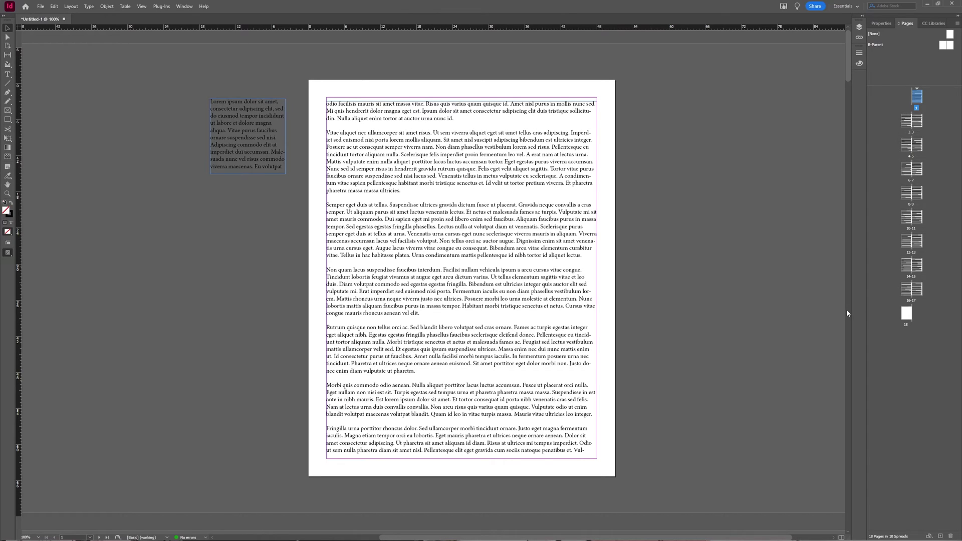
pyautogui.click(246, 147)
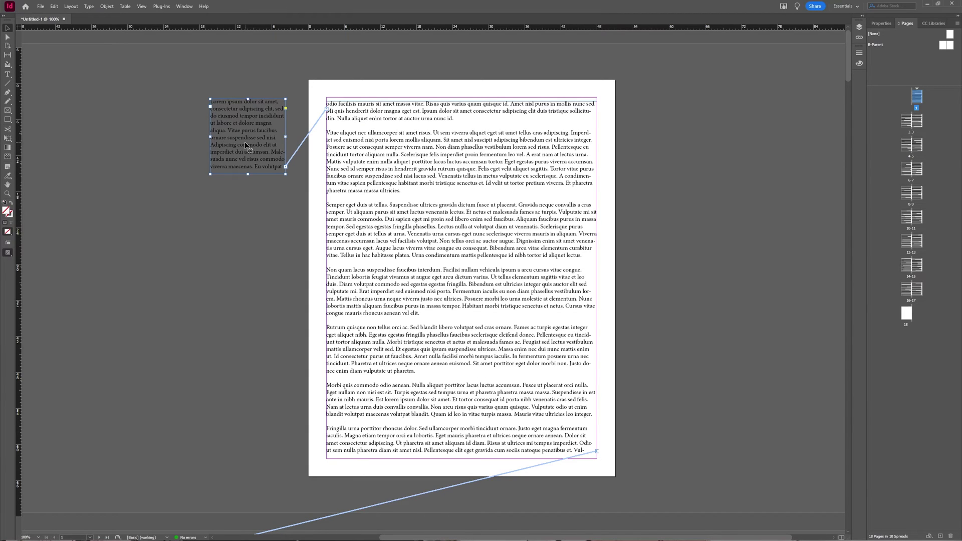
pyautogui.press('Delete')
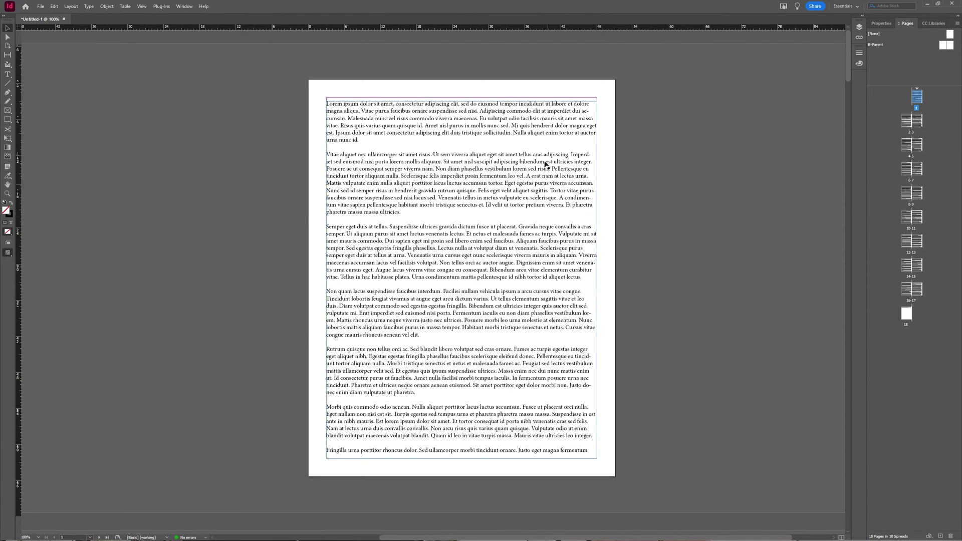
pyautogui.scroll(-3, 525, 249)
pyautogui.scroll(-2, 526, 249)
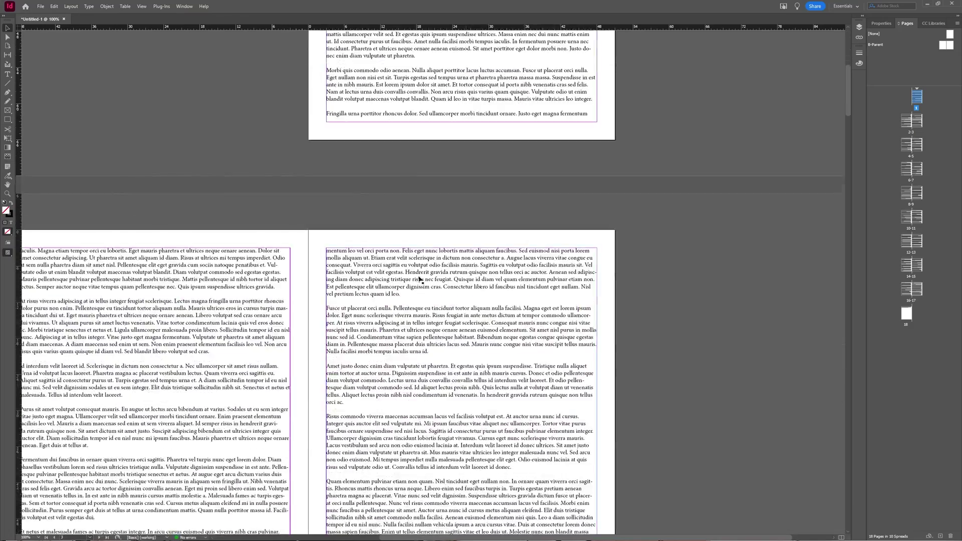
pyautogui.scroll(-5, 501, 286)
pyautogui.scroll(-1, 500, 286)
pyautogui.scroll(4, 501, 291)
pyautogui.scroll(4, 501, 290)
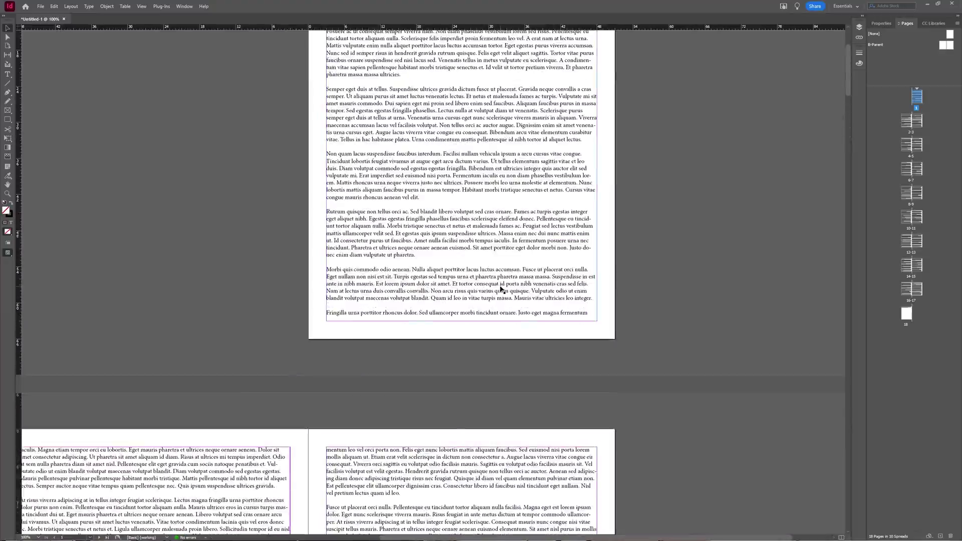
pyautogui.scroll(2, 501, 290)
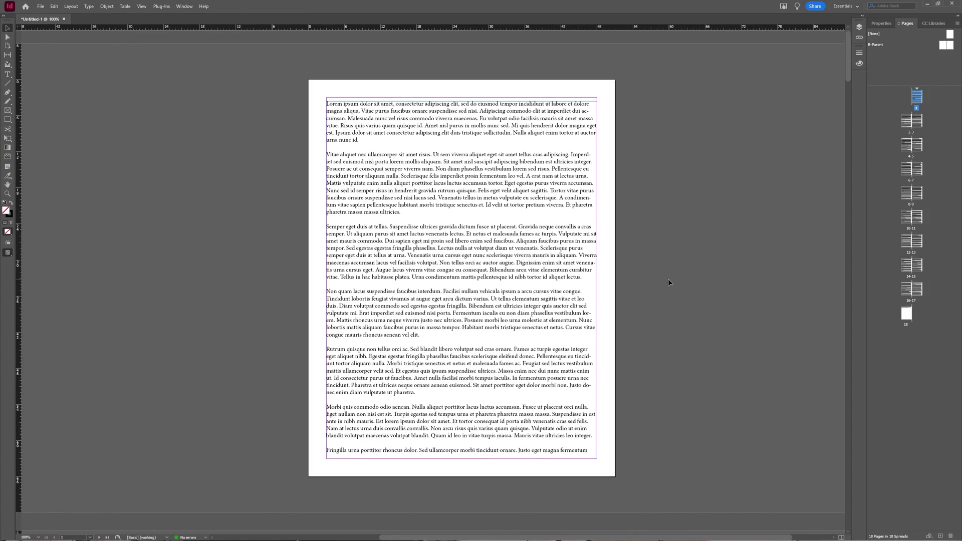
pyautogui.scroll(-5, 668, 283)
pyautogui.scroll(-3, 668, 283)
pyautogui.scroll(-2, 668, 283)
pyautogui.scroll(3, 668, 282)
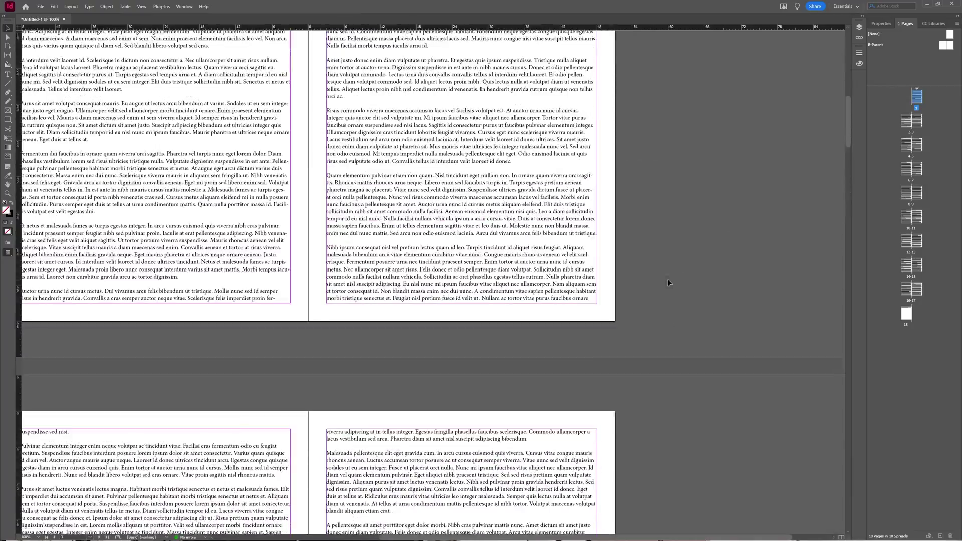
pyautogui.scroll(3, 668, 283)
pyautogui.scroll(3, 668, 283)
pyautogui.scroll(3, 668, 282)
pyautogui.scroll(2, 668, 282)
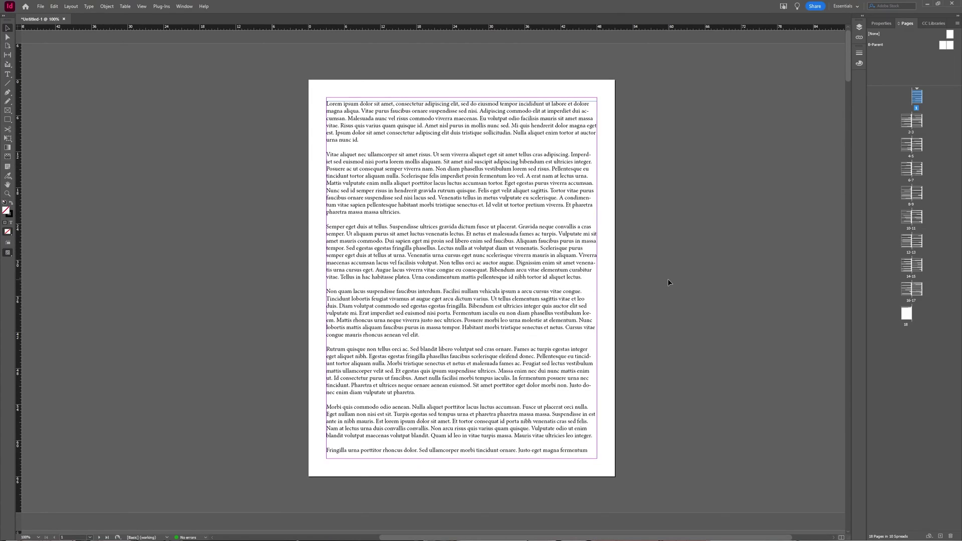
pyautogui.press('shift')
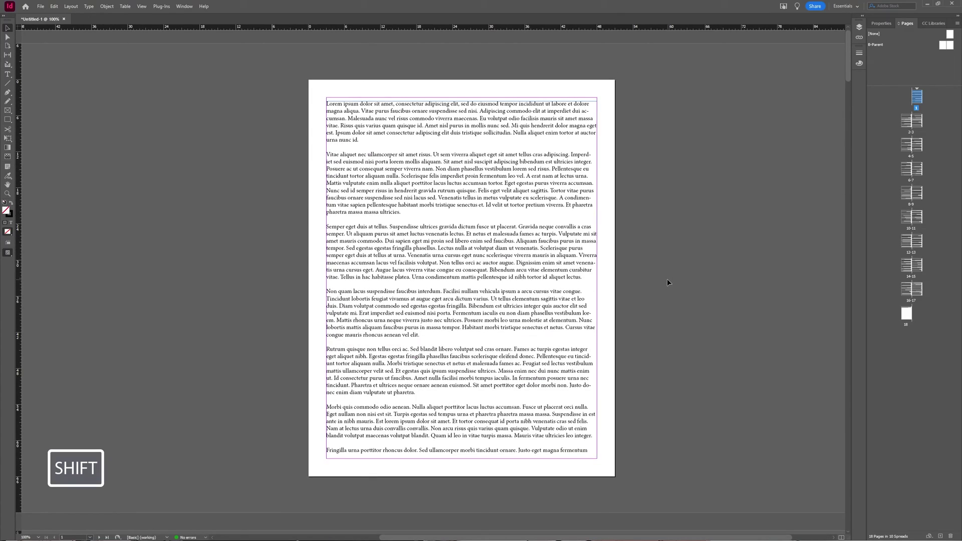